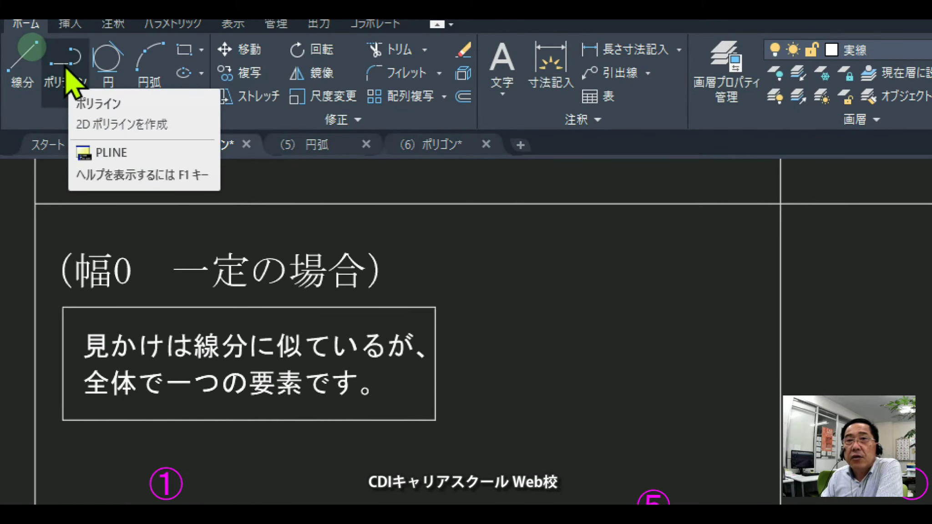
- Start a polyline at point ① and call up its Width (幅) option
{"action": "left_click", "coordinate": [68, 73]}
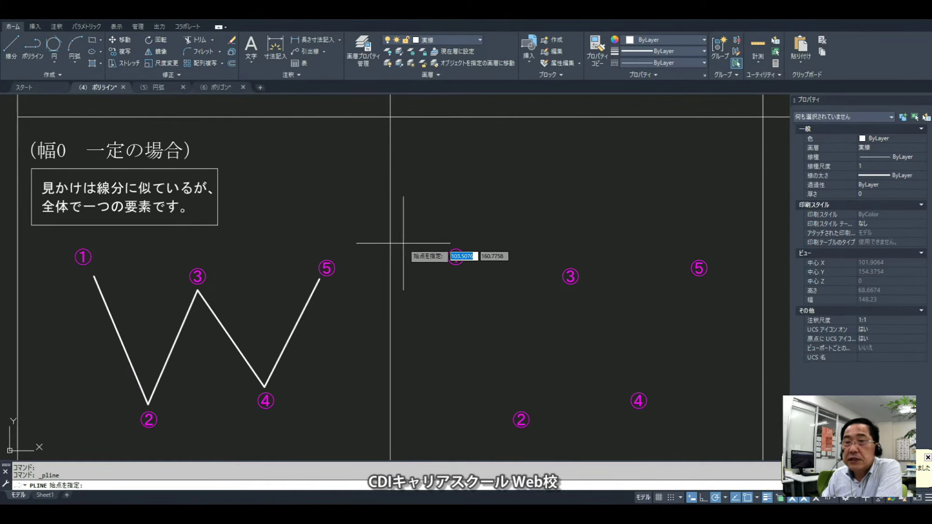
{"action": "left_click", "coordinate": [460, 273]}
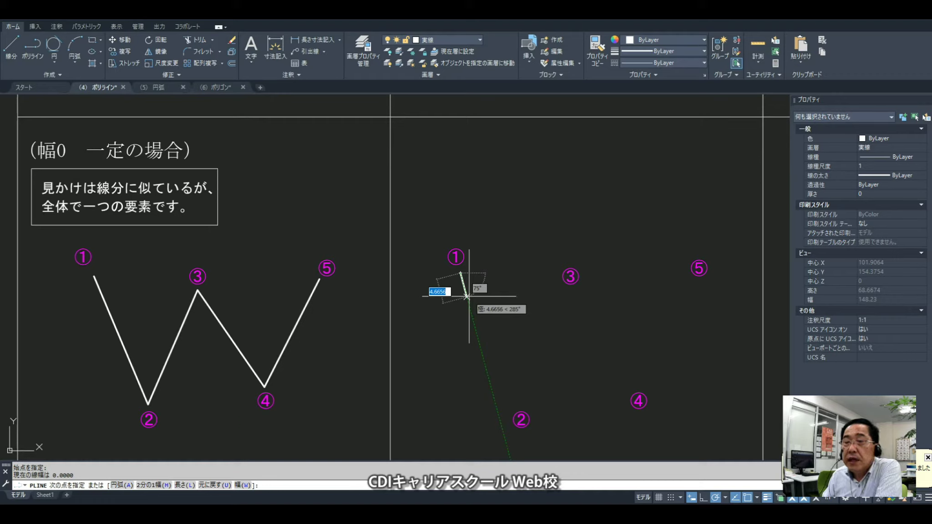
{"action": "right_click", "coordinate": [466, 296]}
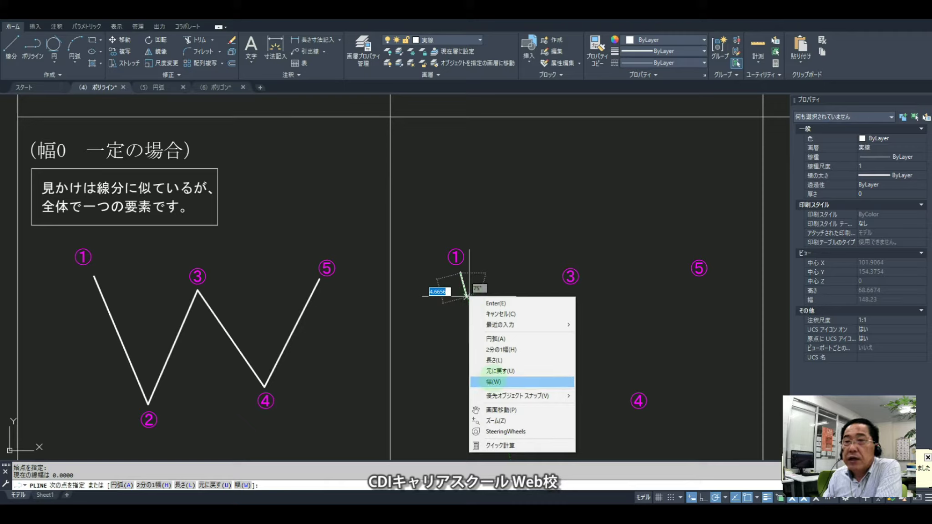
{"action": "left_click", "coordinate": [492, 381]}
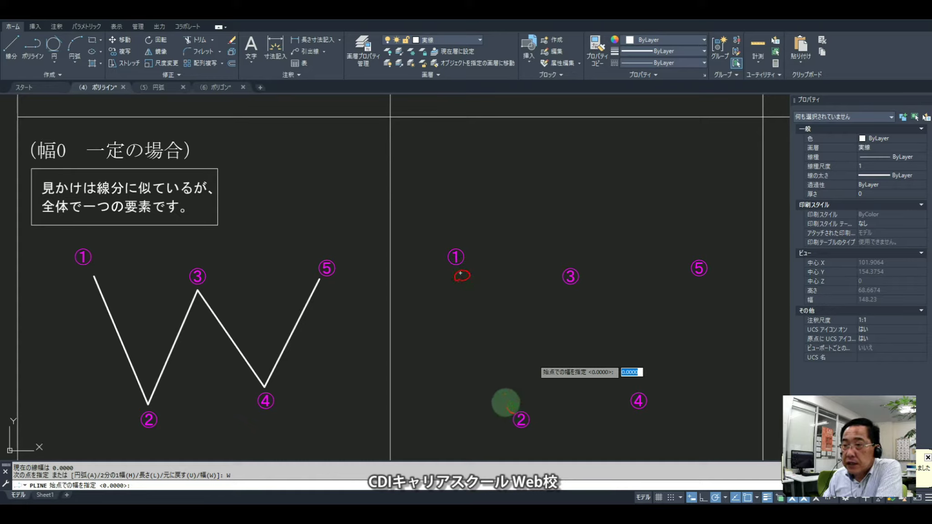
- Set the polyline's starting and ending width to 0
{"action": "left_click_drag", "start_coordinate": [512, 412], "coordinate": [512, 409]}
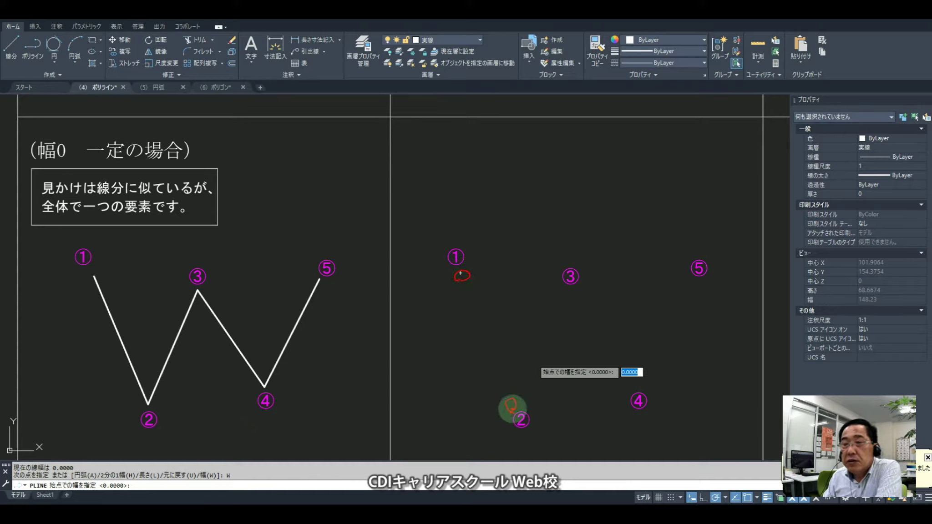
{"action": "key", "text": "Escape"}
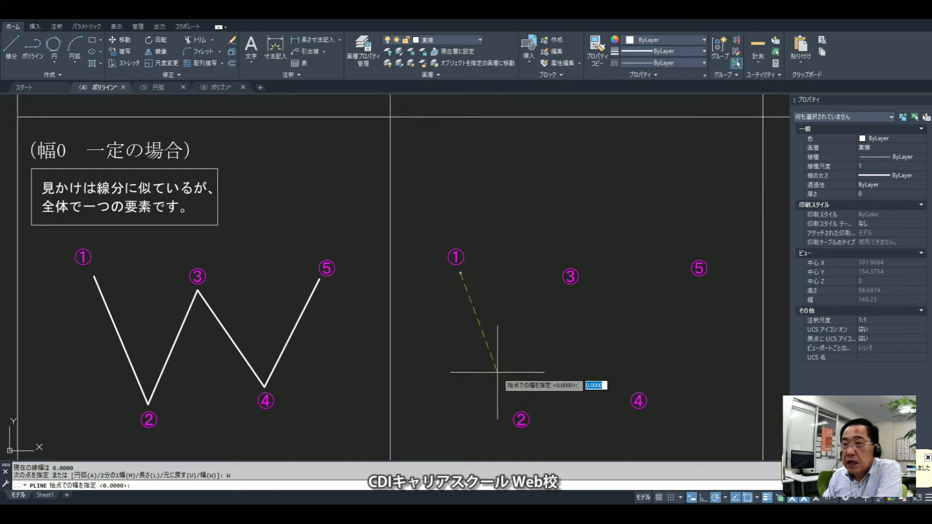
{"action": "type", "text": "0"}
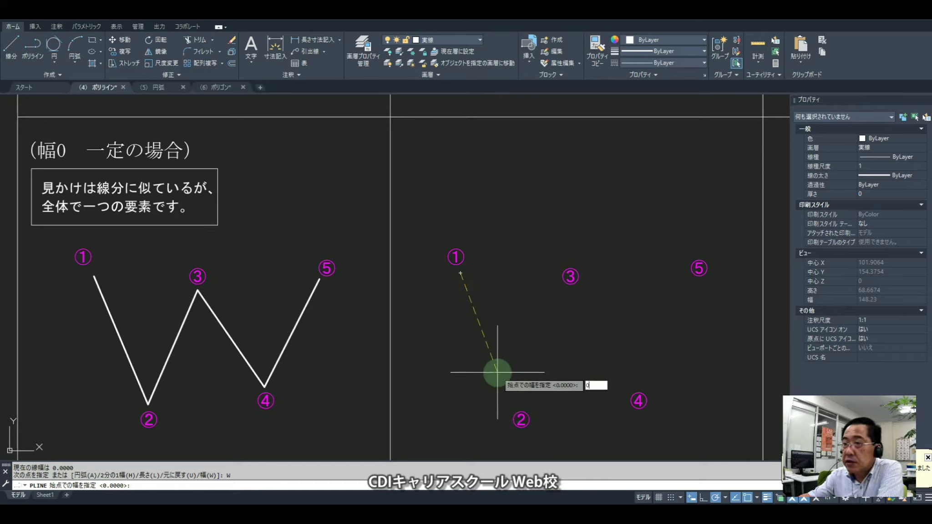
{"action": "key", "text": "Return"}
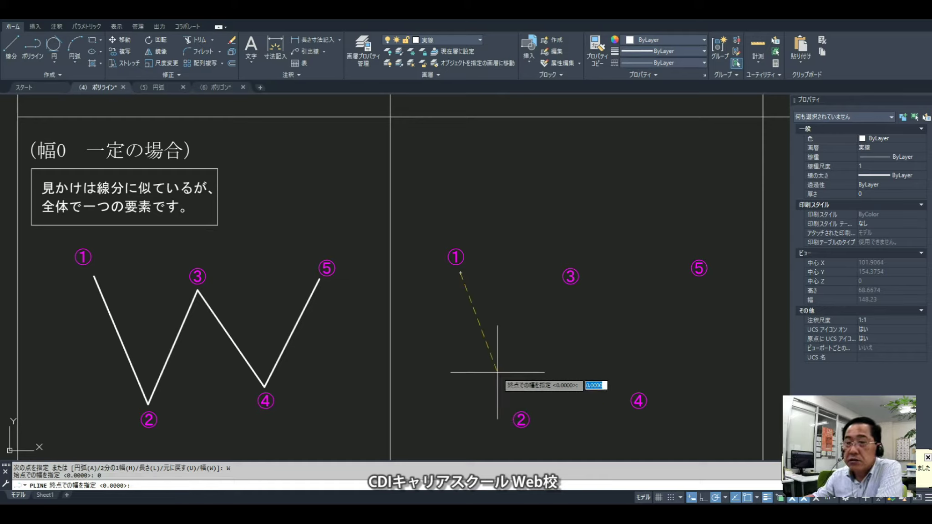
{"action": "type", "text": "0"}
{"action": "key", "text": "Return"}
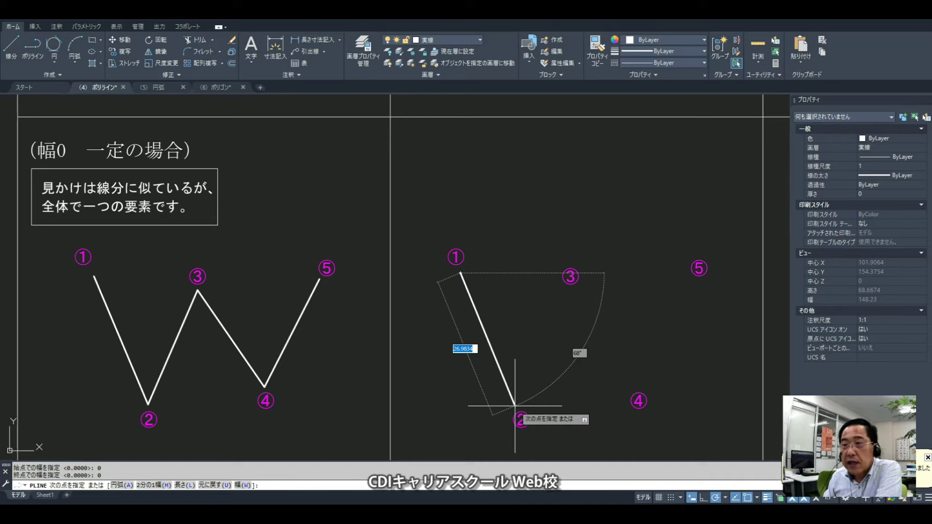
- Trace the polyline through points ②, ③, ④ and ⑤ to form the W
{"action": "left_click", "coordinate": [514, 405]}
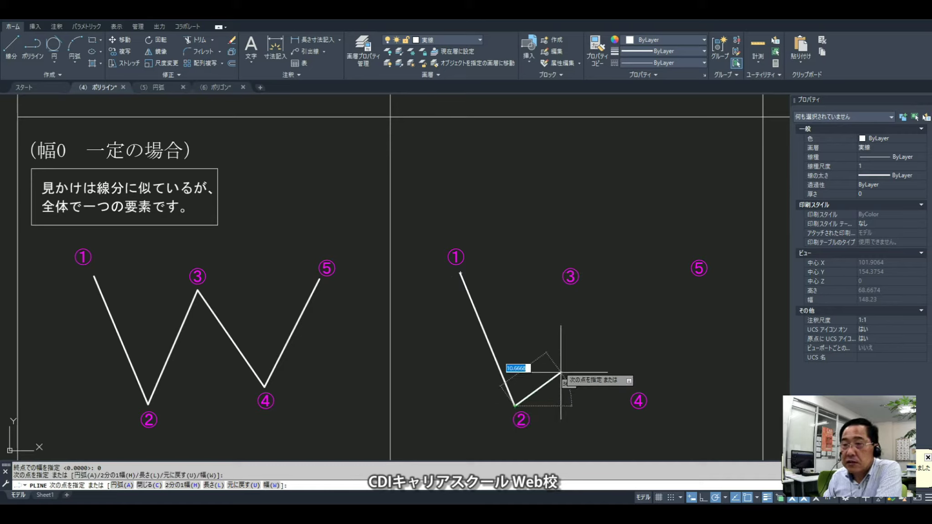
{"action": "left_click", "coordinate": [568, 288]}
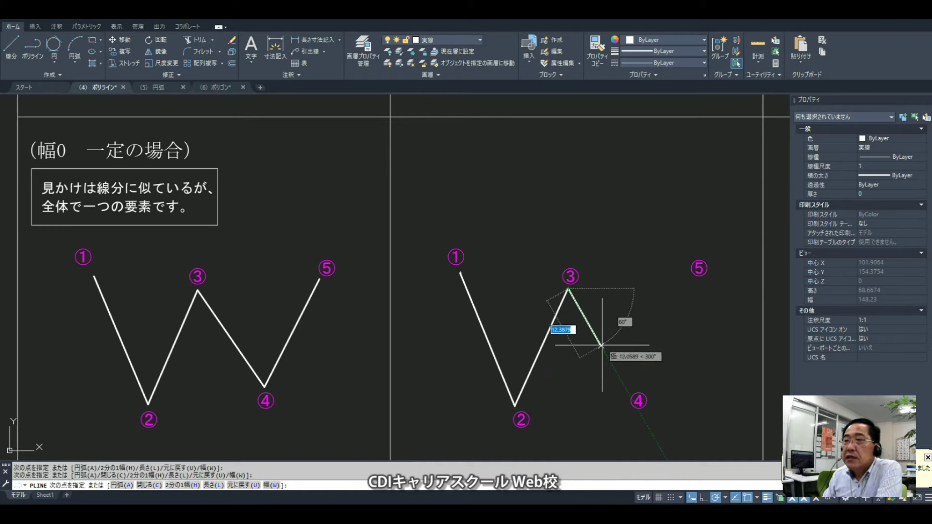
{"action": "left_click", "coordinate": [625, 388]}
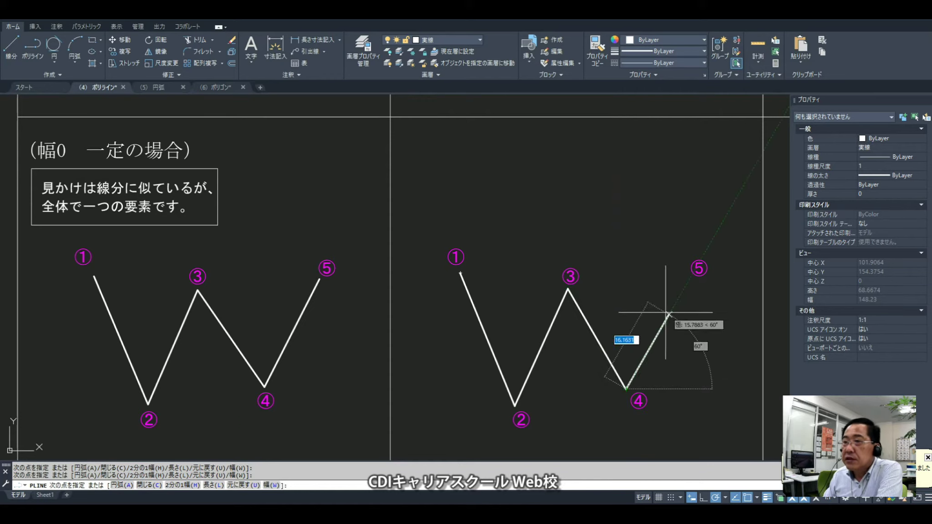
{"action": "left_click", "coordinate": [689, 278]}
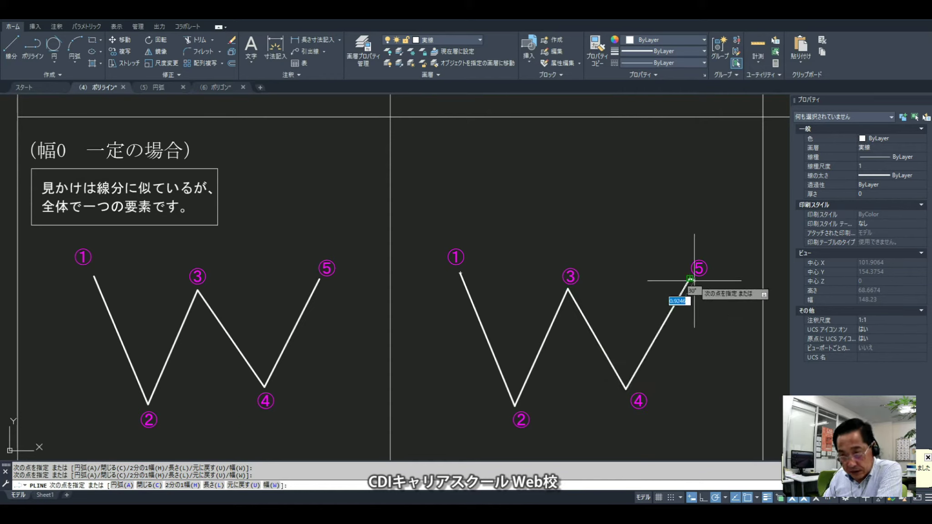
- End the polyline, undo the W, and pan to centre the empty numbered points
{"action": "key", "text": "Return"}
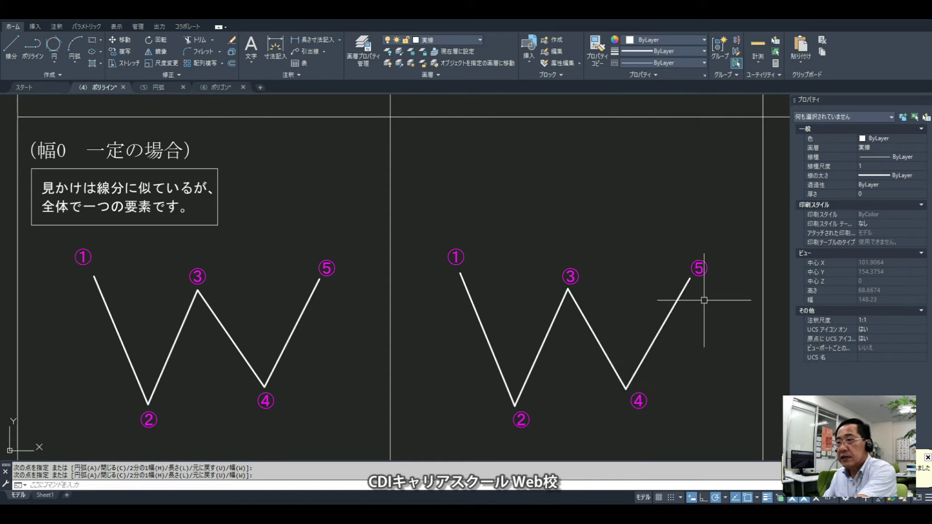
{"action": "key", "text": "ctrl+z"}
{"action": "middle_click_drag", "start_coordinate": [455, 259], "coordinate": [302, 250]}
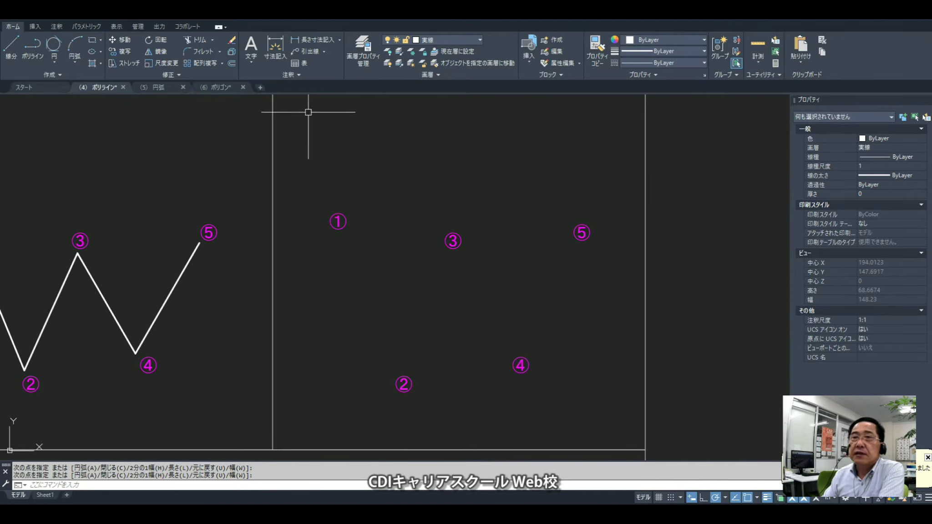
- Draw a new zero-width polyline W from point ① through points ②, ③, ④ and ⑤
{"action": "left_click", "coordinate": [33, 43]}
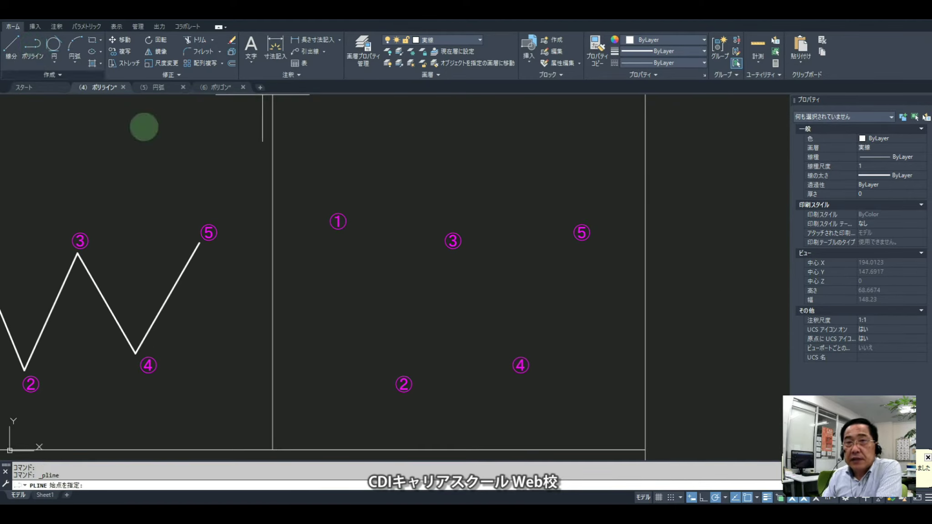
{"action": "left_click", "coordinate": [342, 236]}
{"action": "right_click", "coordinate": [373, 292]}
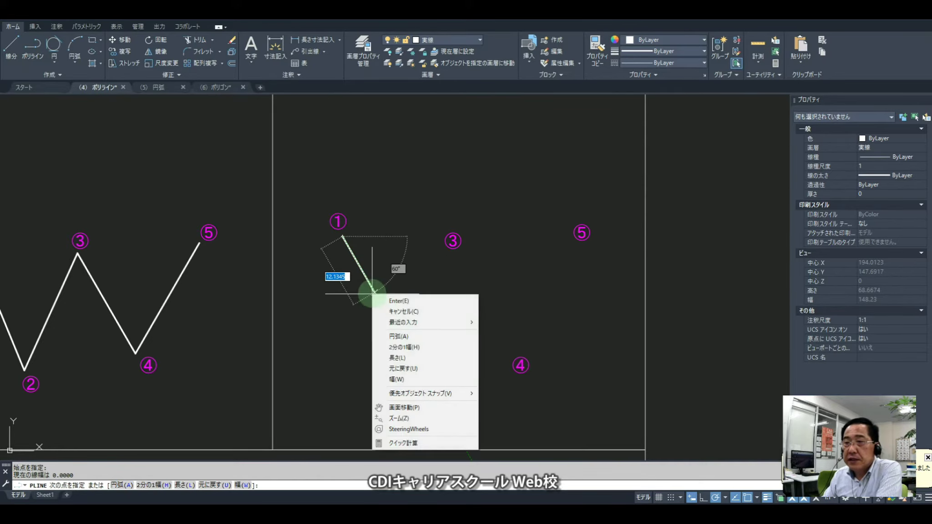
{"action": "left_click", "coordinate": [394, 380]}
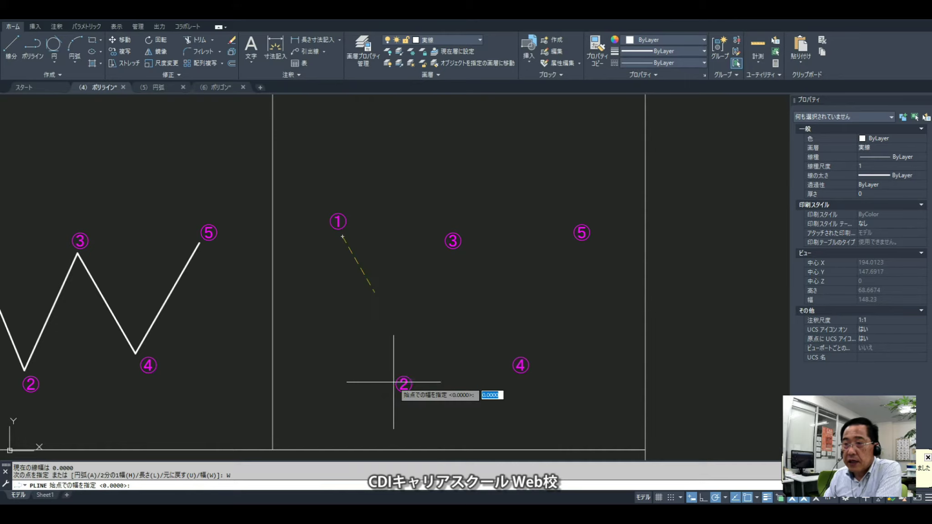
{"action": "type", "text": "0"}
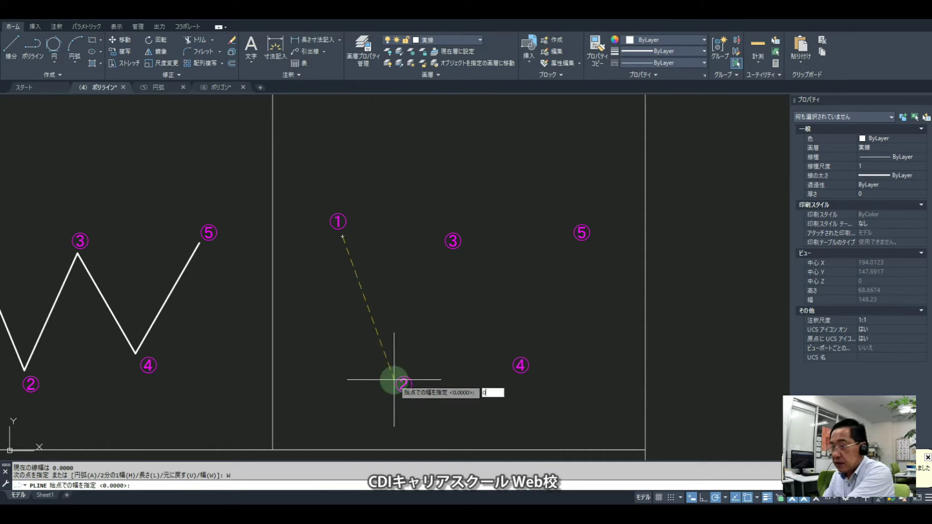
{"action": "key", "text": "Return"}
{"action": "type", "text": "0"}
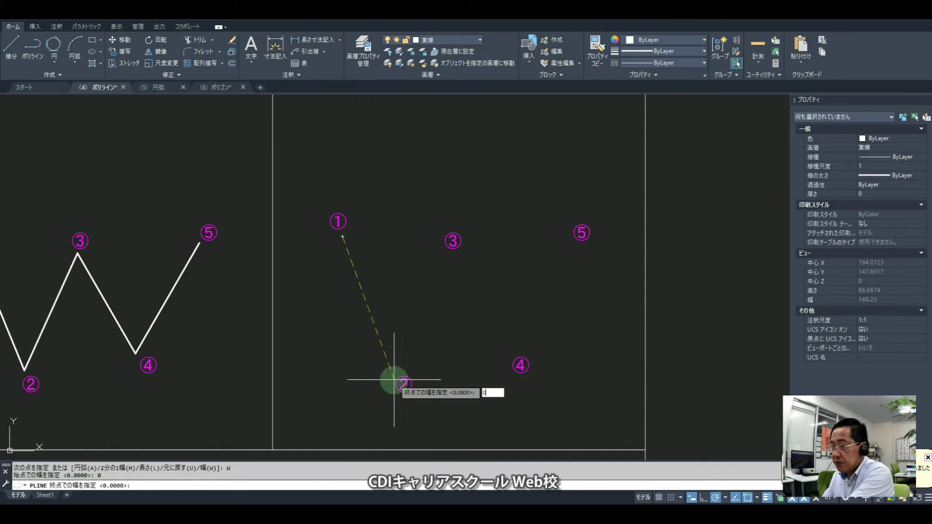
{"action": "key", "text": "Return"}
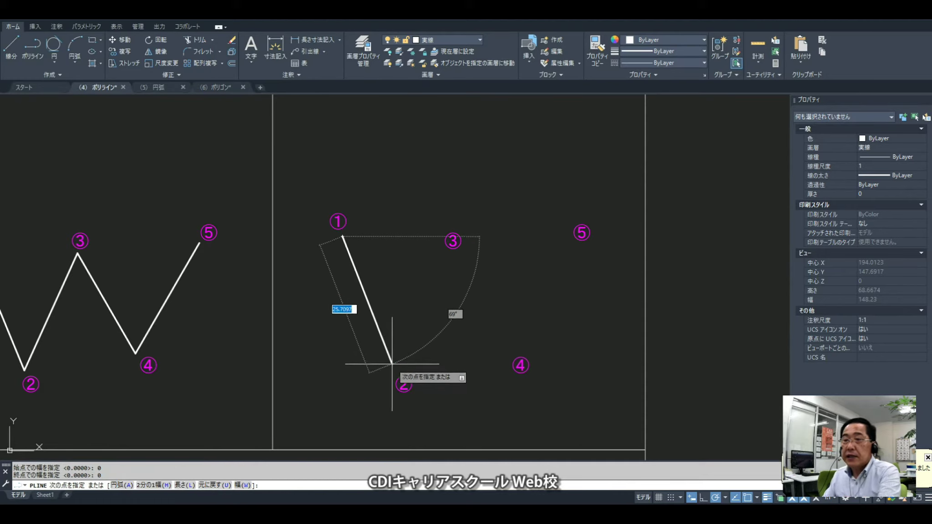
{"action": "left_click", "coordinate": [399, 373]}
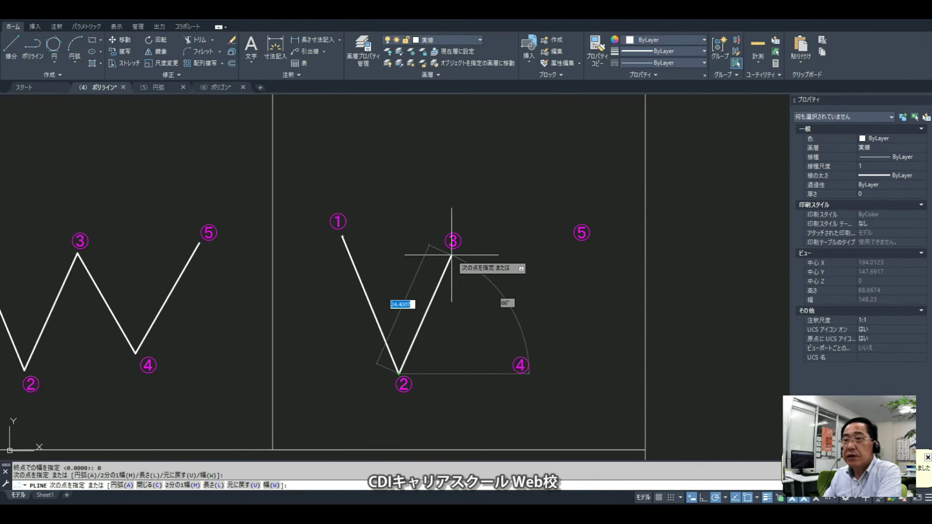
{"action": "left_click", "coordinate": [452, 252]}
{"action": "left_click", "coordinate": [514, 358]}
{"action": "left_click", "coordinate": [573, 260]}
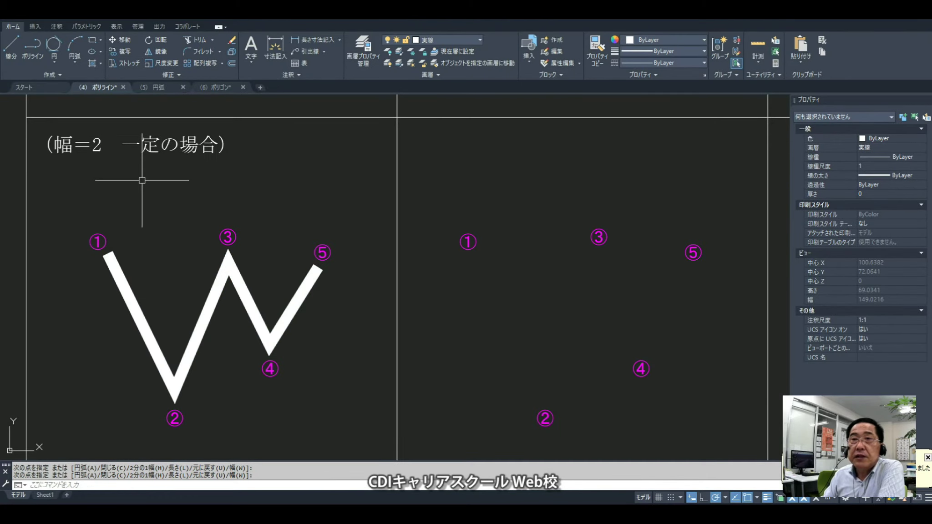
- Start a polyline at point ① with start and end width 2
{"action": "left_click", "coordinate": [28, 45]}
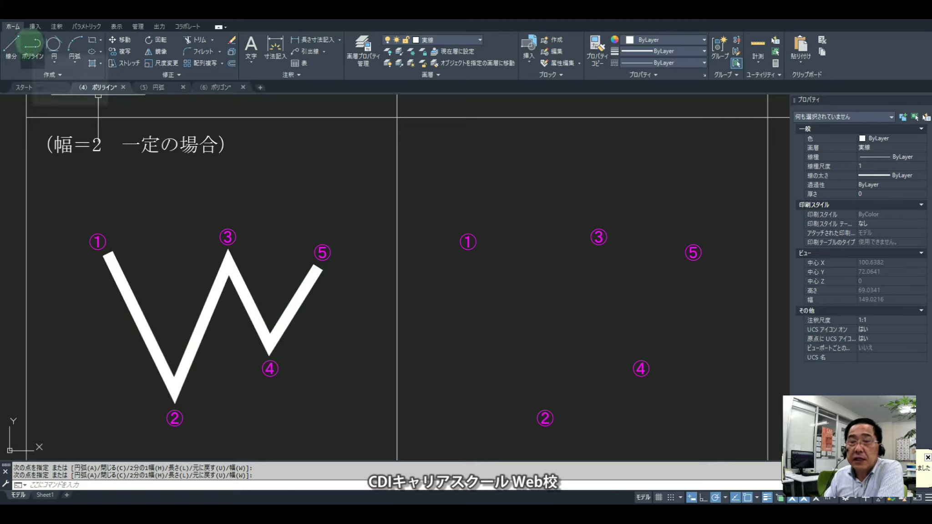
{"action": "left_click", "coordinate": [32, 45]}
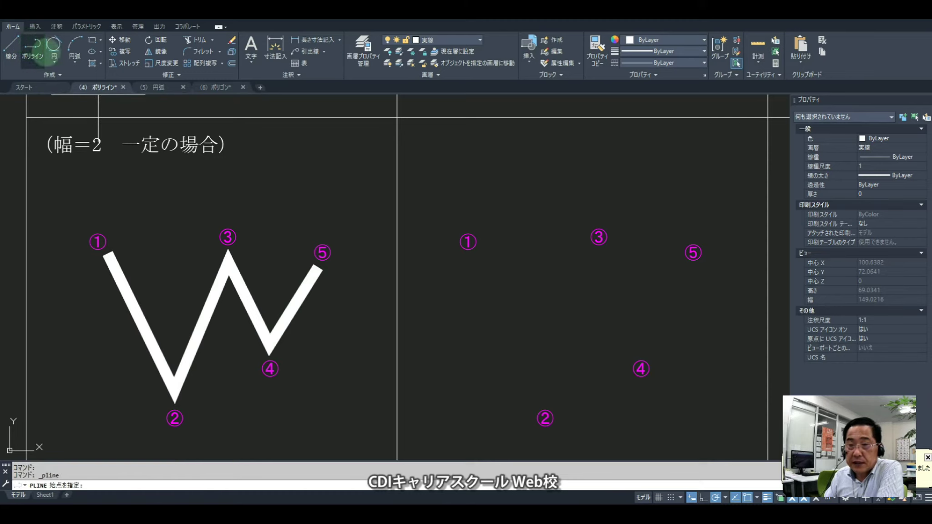
{"action": "left_click", "coordinate": [473, 254]}
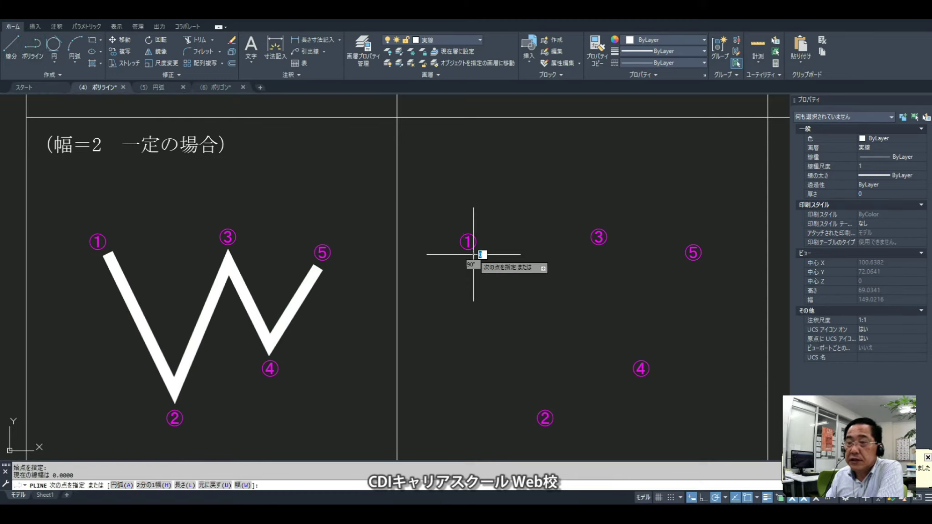
{"action": "right_click", "coordinate": [483, 294]}
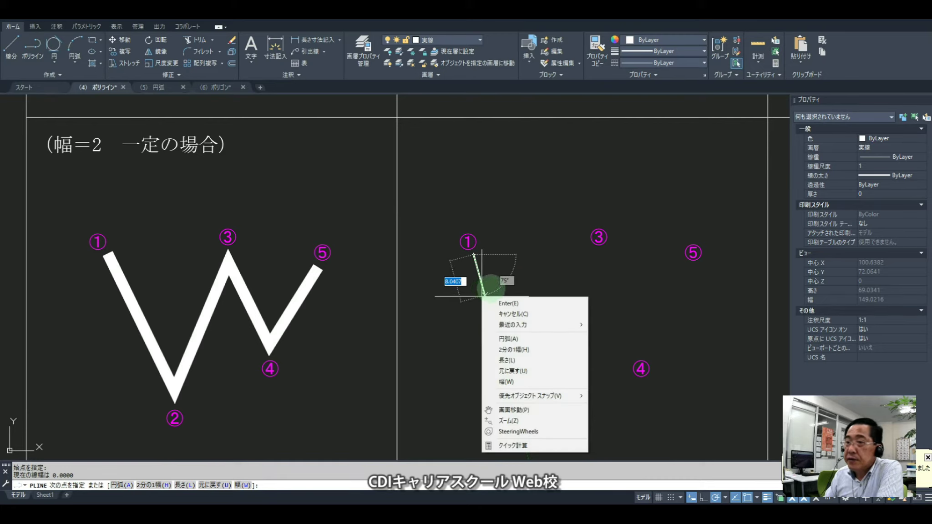
{"action": "left_click", "coordinate": [507, 381]}
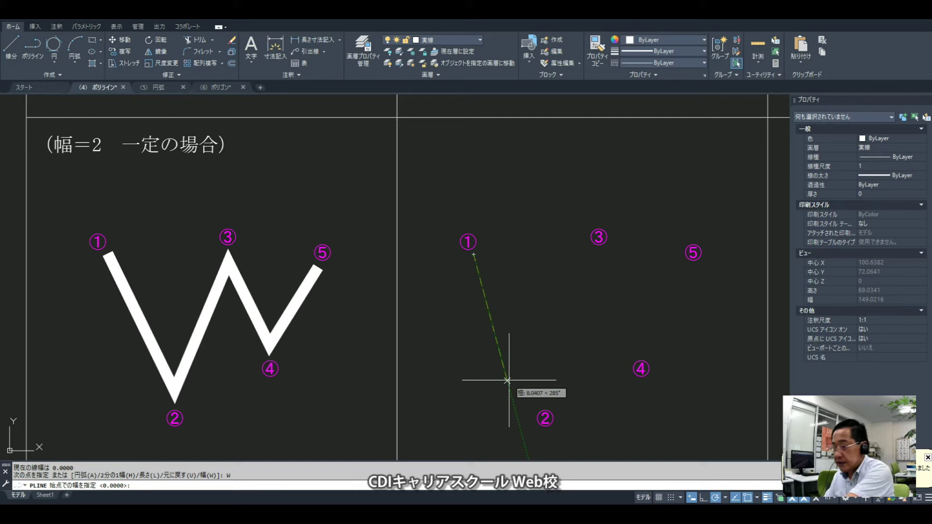
{"action": "type", "text": "2"}
{"action": "key", "text": "Return"}
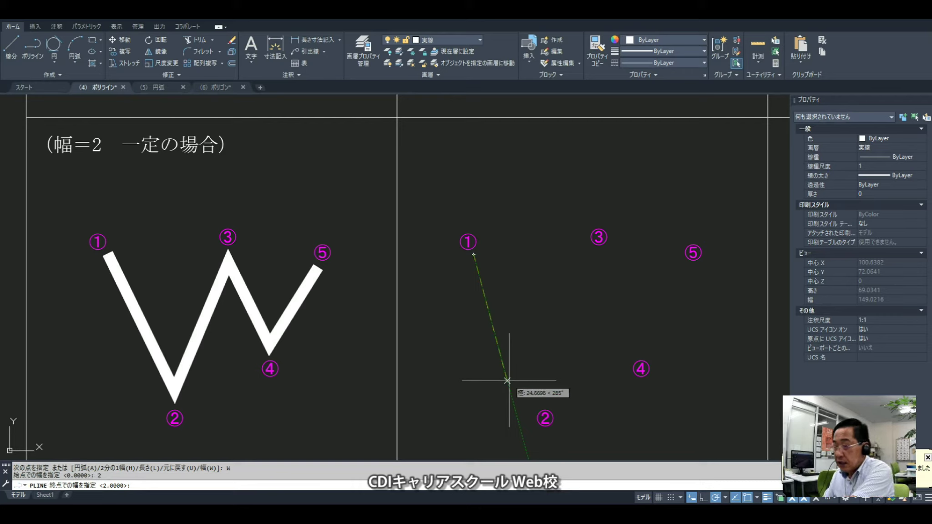
{"action": "type", "text": "2"}
{"action": "key", "text": "Return"}
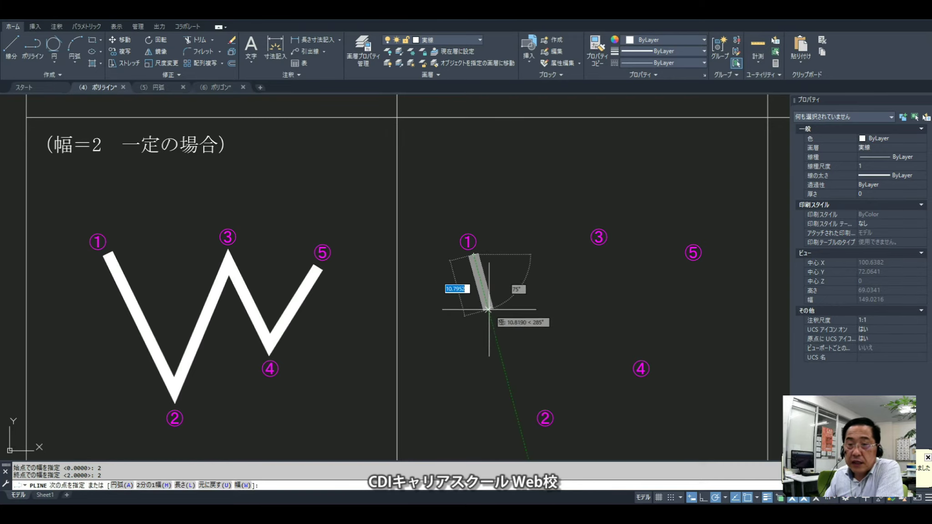
- Extend the width-2 polyline through points ②, ③, ④ and ⑤, then end it
{"action": "scroll", "coordinate": [490, 306], "scroll_direction": "up", "scroll_amount": 2}
{"action": "middle_click_drag", "start_coordinate": [487, 309], "coordinate": [460, 269]}
{"action": "scroll", "coordinate": [461, 269], "scroll_direction": "down", "scroll_amount": 2}
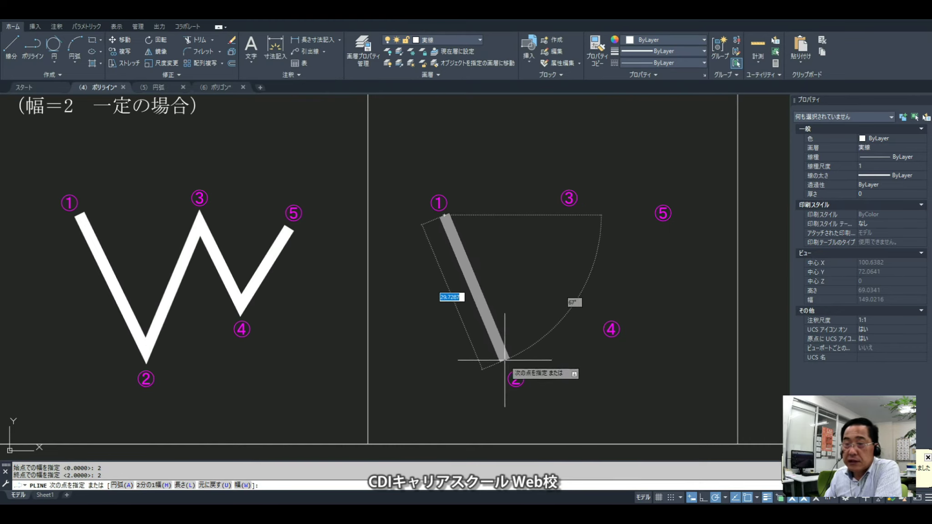
{"action": "left_click", "coordinate": [506, 362]}
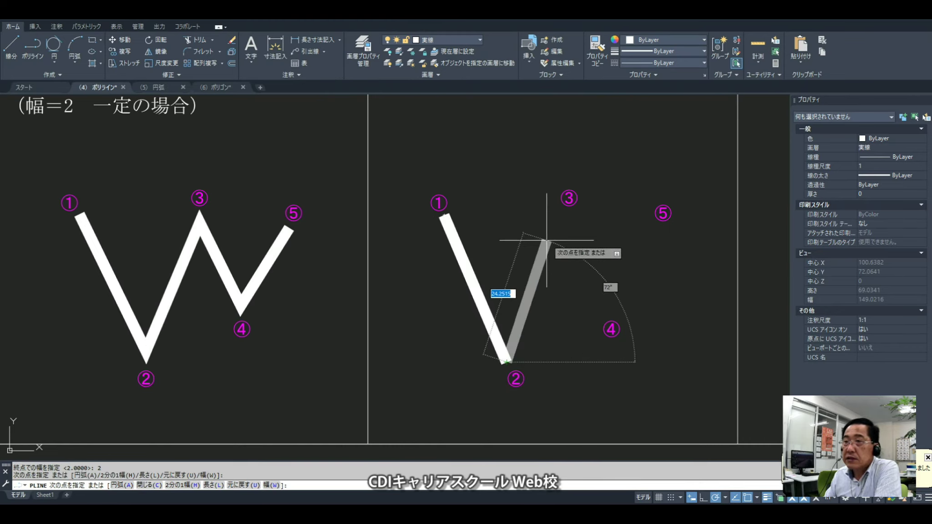
{"action": "left_click", "coordinate": [563, 206]}
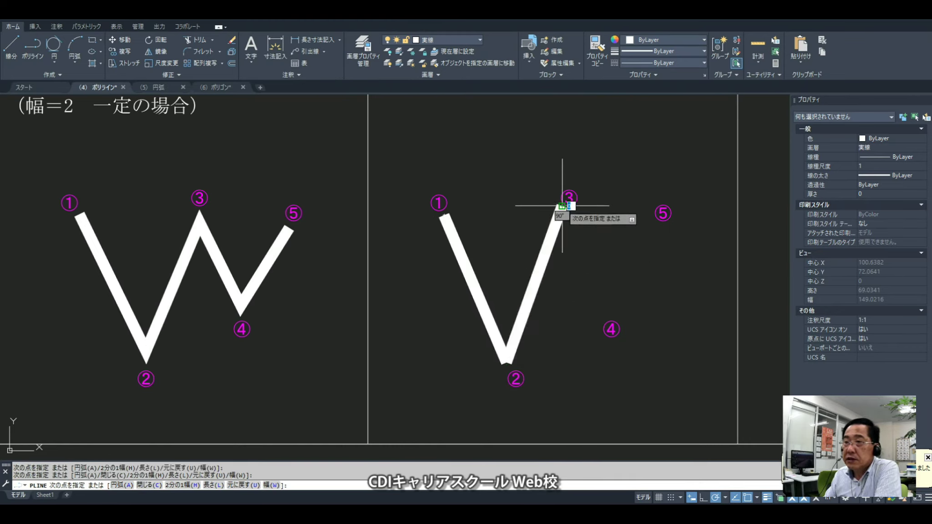
{"action": "left_click", "coordinate": [601, 318]}
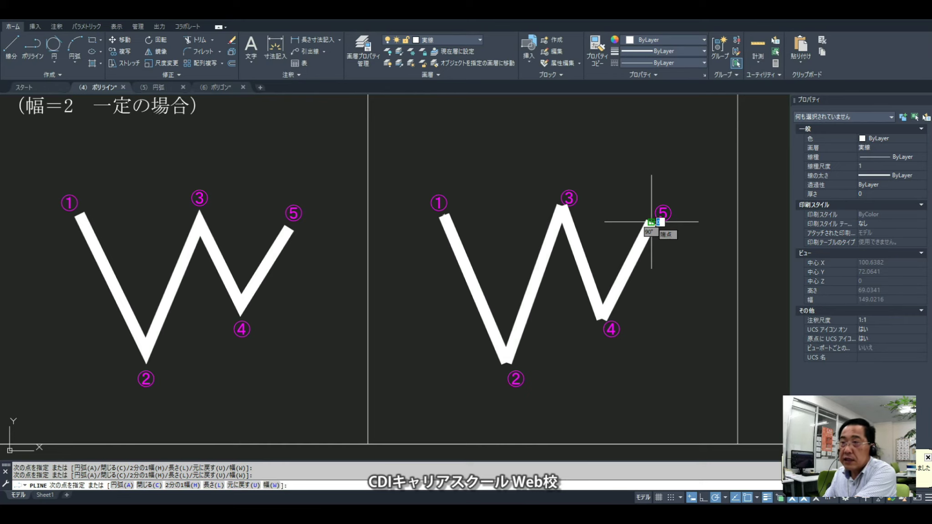
{"action": "left_click", "coordinate": [651, 222]}
{"action": "key", "text": "Return"}
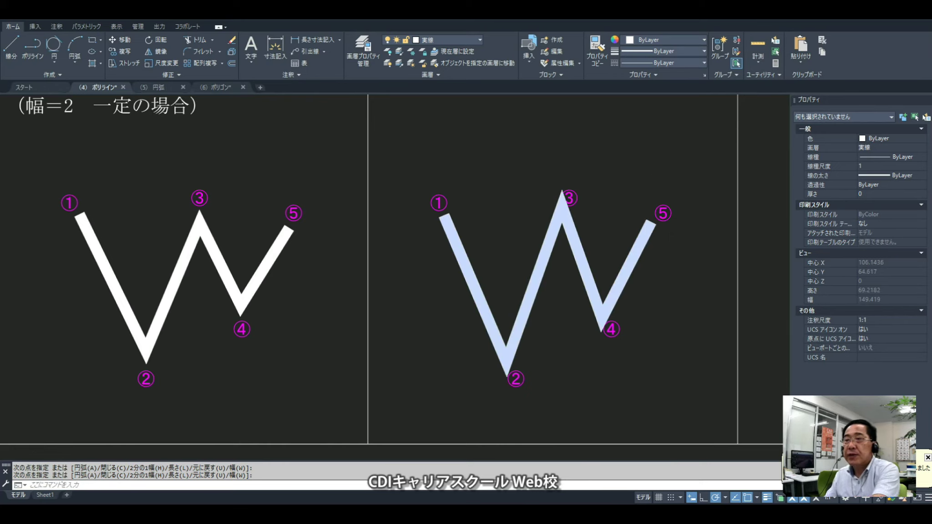
- Pan and zoom to bring the next set of numbered points into view
{"action": "scroll", "coordinate": [645, 243], "scroll_direction": "down", "scroll_amount": 3}
{"action": "middle_click_drag", "start_coordinate": [657, 240], "coordinate": [370, 272]}
{"action": "scroll", "coordinate": [414, 272], "scroll_direction": "up", "scroll_amount": 2}
{"action": "scroll", "coordinate": [425, 277], "scroll_direction": "up", "scroll_amount": 2}
{"action": "middle_click_drag", "start_coordinate": [426, 277], "coordinate": [368, 274]}
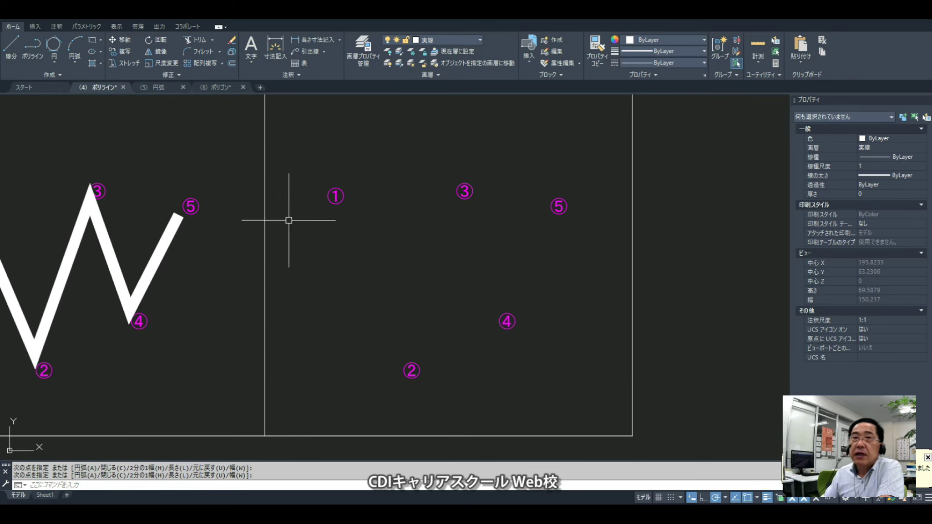
- Start a new polyline at point ① with start and end width 2
{"action": "left_click", "coordinate": [32, 45]}
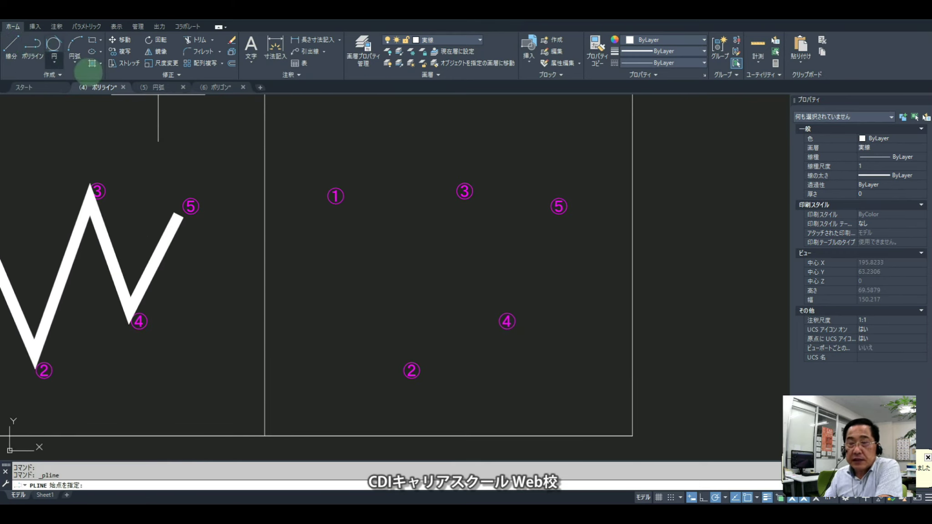
{"action": "left_click", "coordinate": [339, 198]}
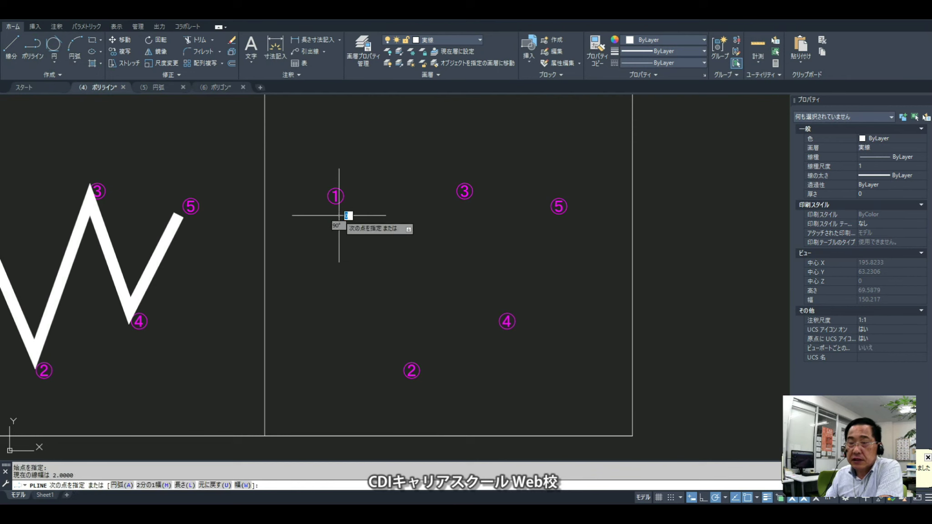
{"action": "right_click", "coordinate": [348, 224]}
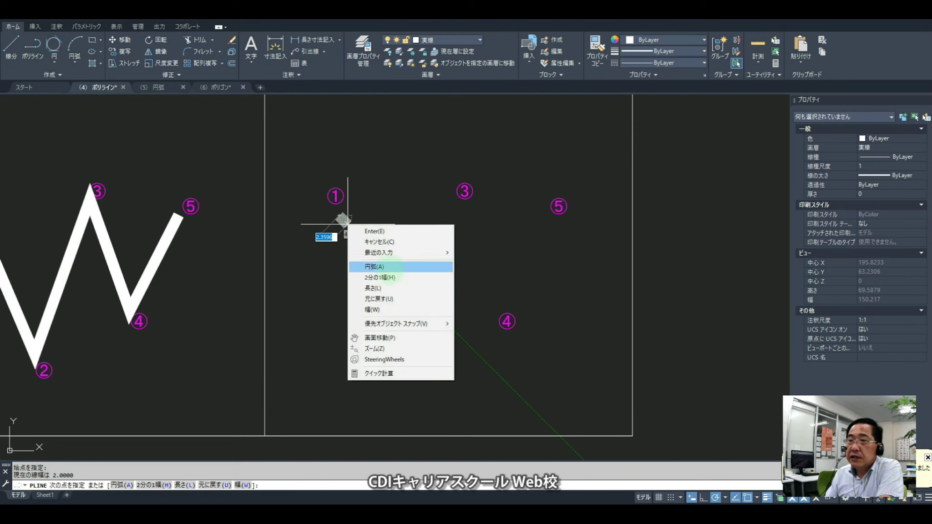
{"action": "left_click", "coordinate": [384, 310]}
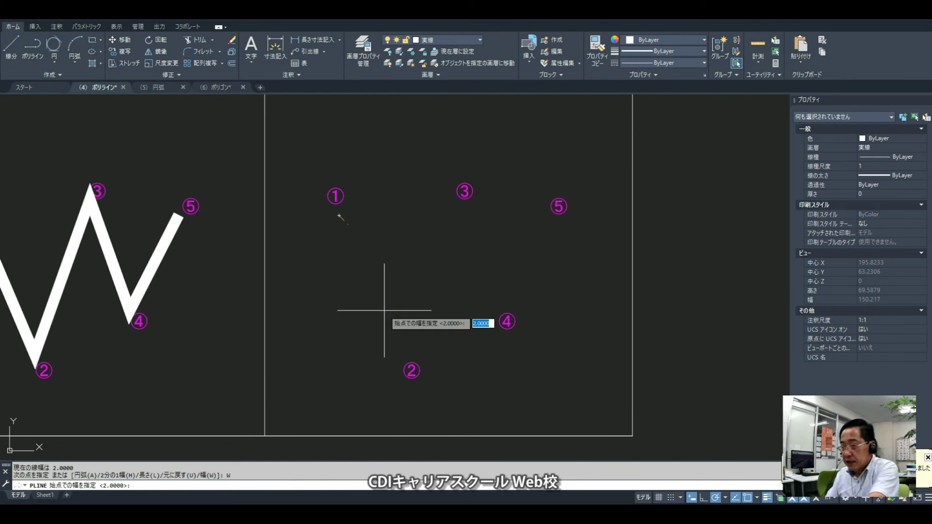
{"action": "type", "text": "2"}
{"action": "key", "text": "Return"}
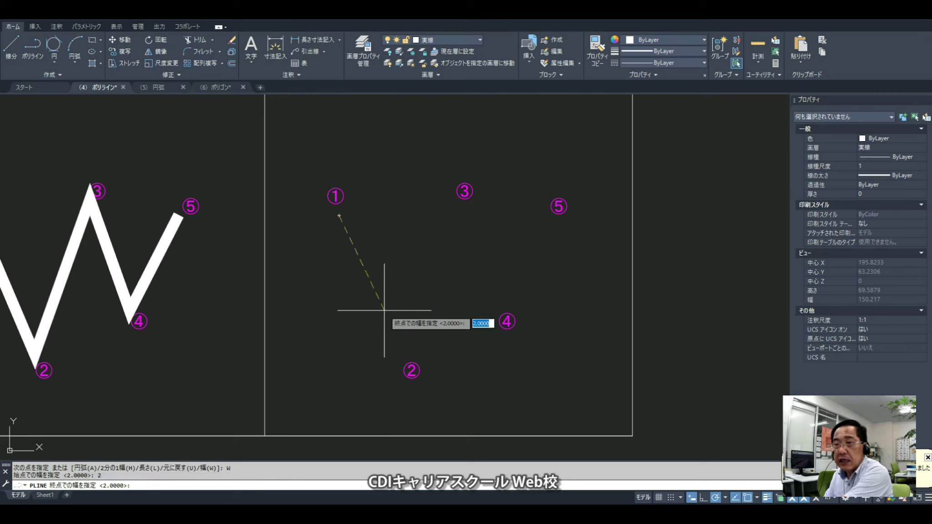
{"action": "left_click", "coordinate": [384, 310]}
{"action": "type", "text": "2"}
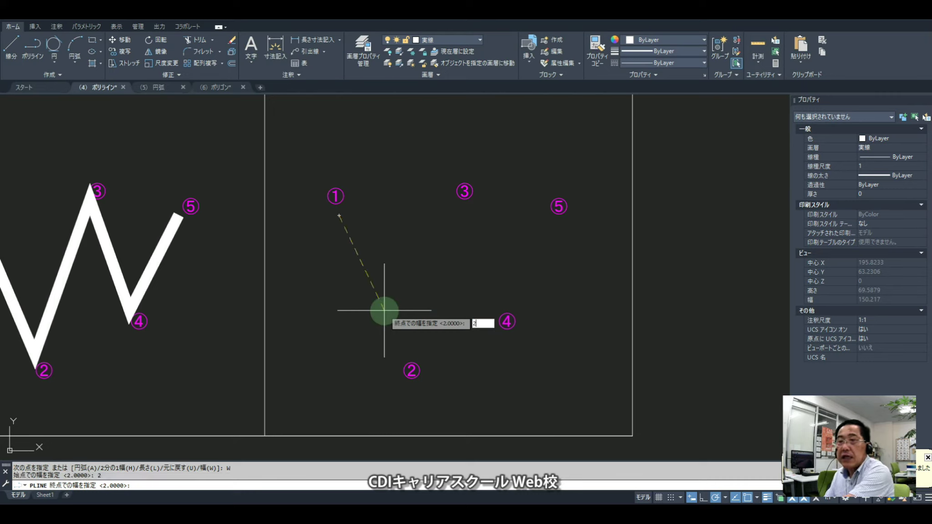
{"action": "key", "text": "Return"}
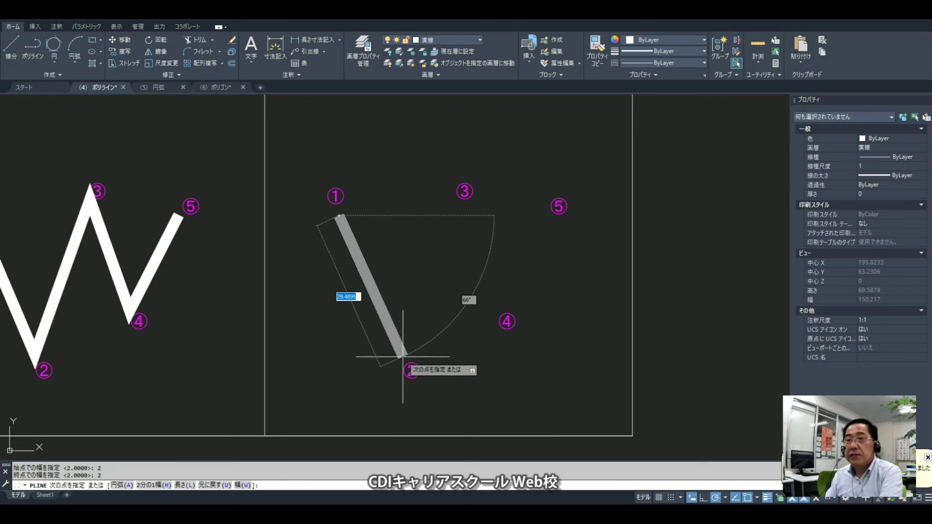
- Run the width-2 polyline through points ②, ③, ④ and ⑤, then finish it
{"action": "left_click", "coordinate": [404, 359]}
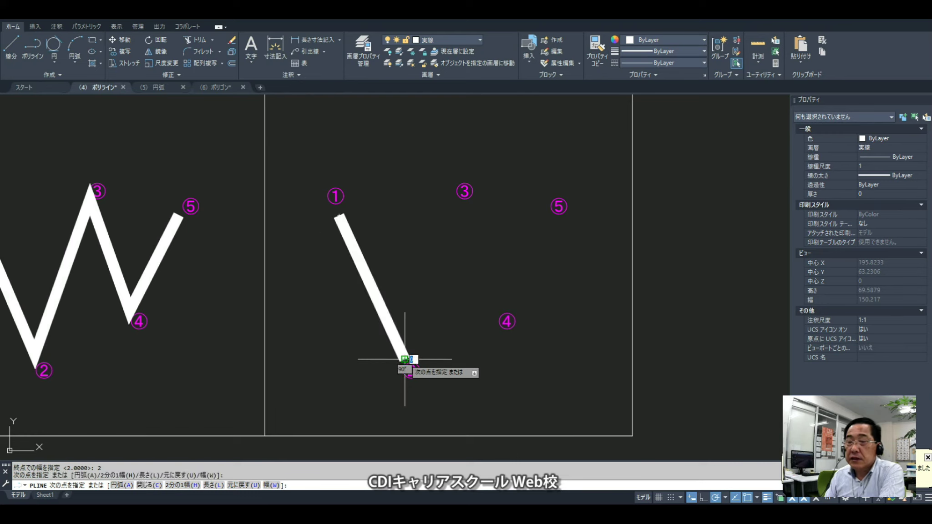
{"action": "left_click", "coordinate": [461, 204]}
{"action": "left_click", "coordinate": [499, 310]}
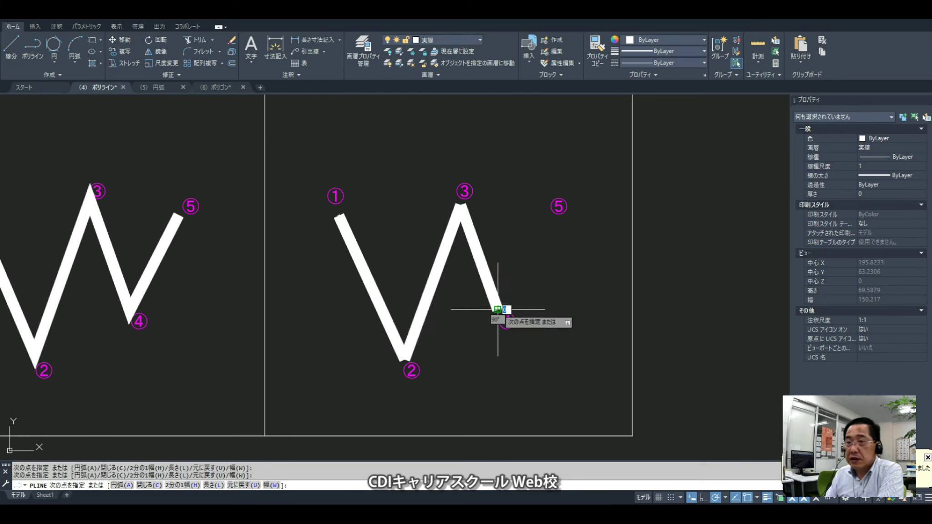
{"action": "left_click", "coordinate": [546, 222]}
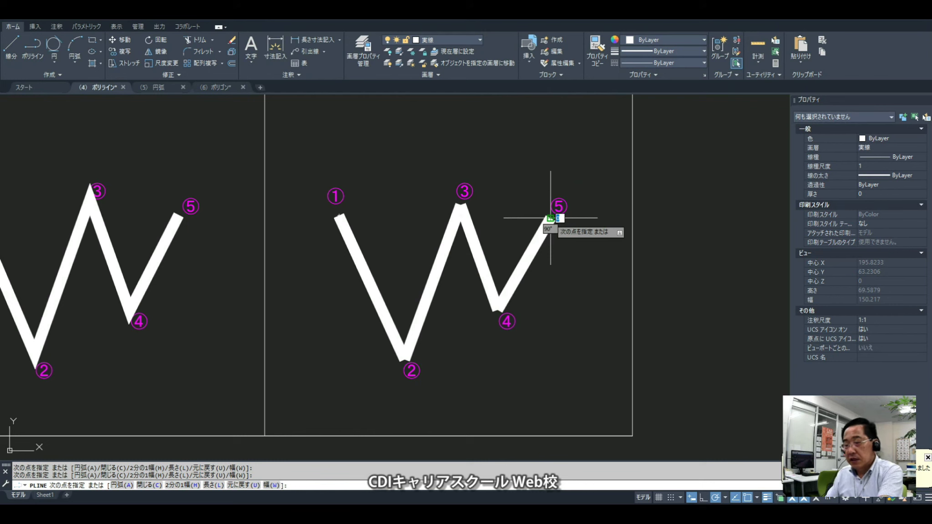
{"action": "key", "text": "Return"}
{"action": "scroll", "coordinate": [455, 280], "scroll_direction": "down", "scroll_amount": 2}
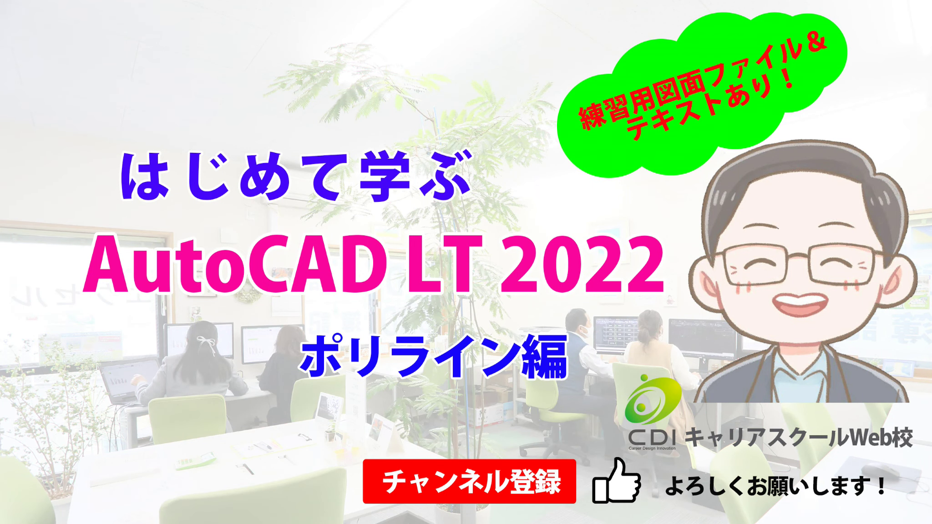